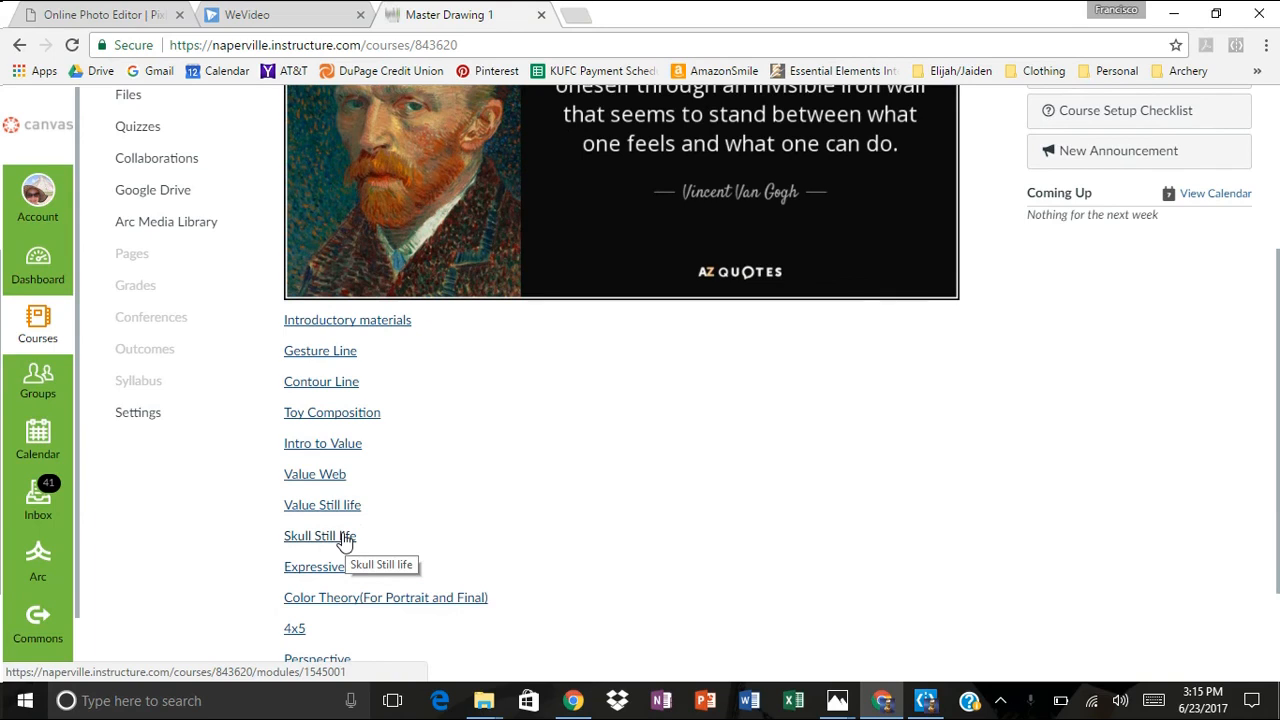
Open the Skull Photos item from the course's Skull Still life module
click(343, 540)
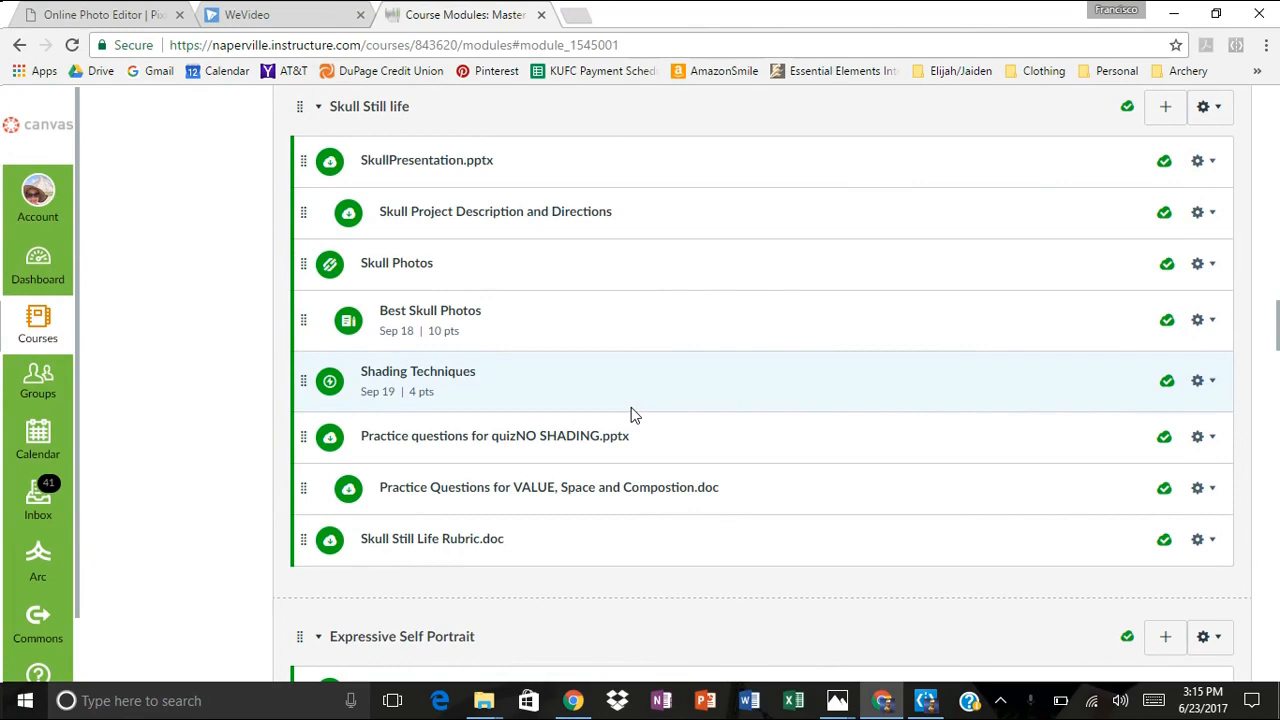
mouse_move(611, 363)
mouse_down()
mouse_move(434, 211)
mouse_move(408, 211)
mouse_move(557, 266)
mouse_up()
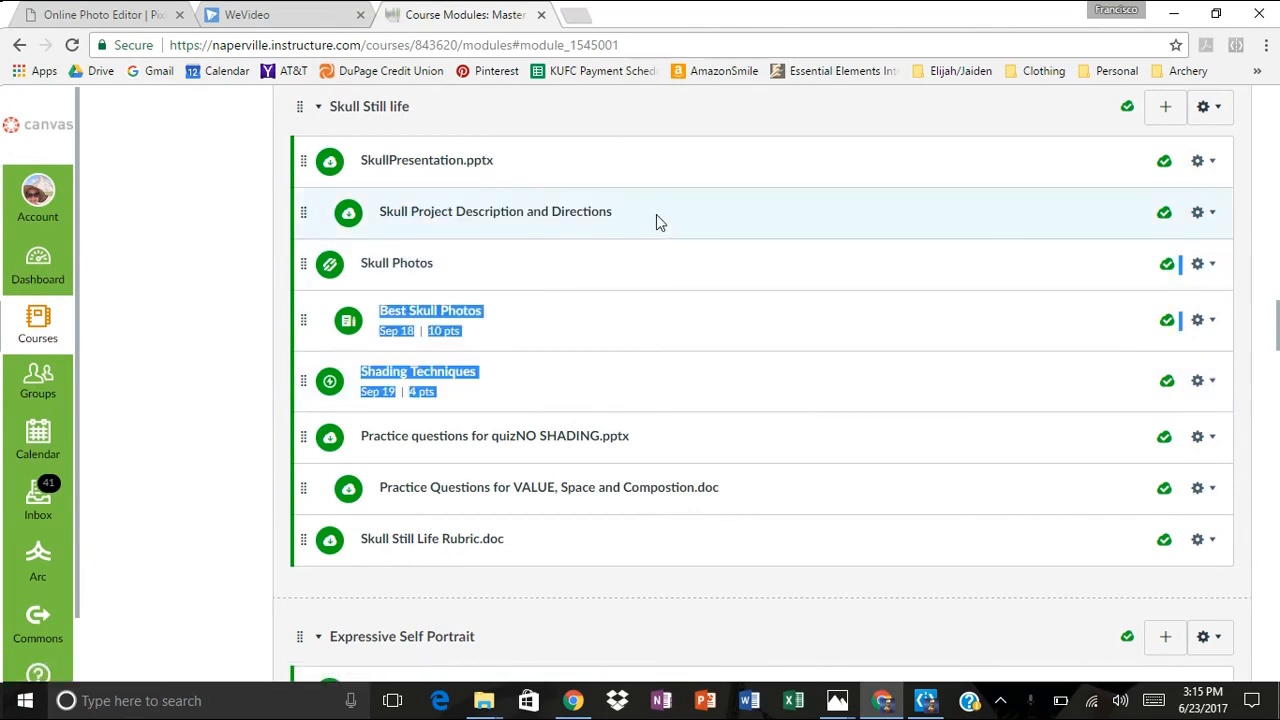
click(404, 265)
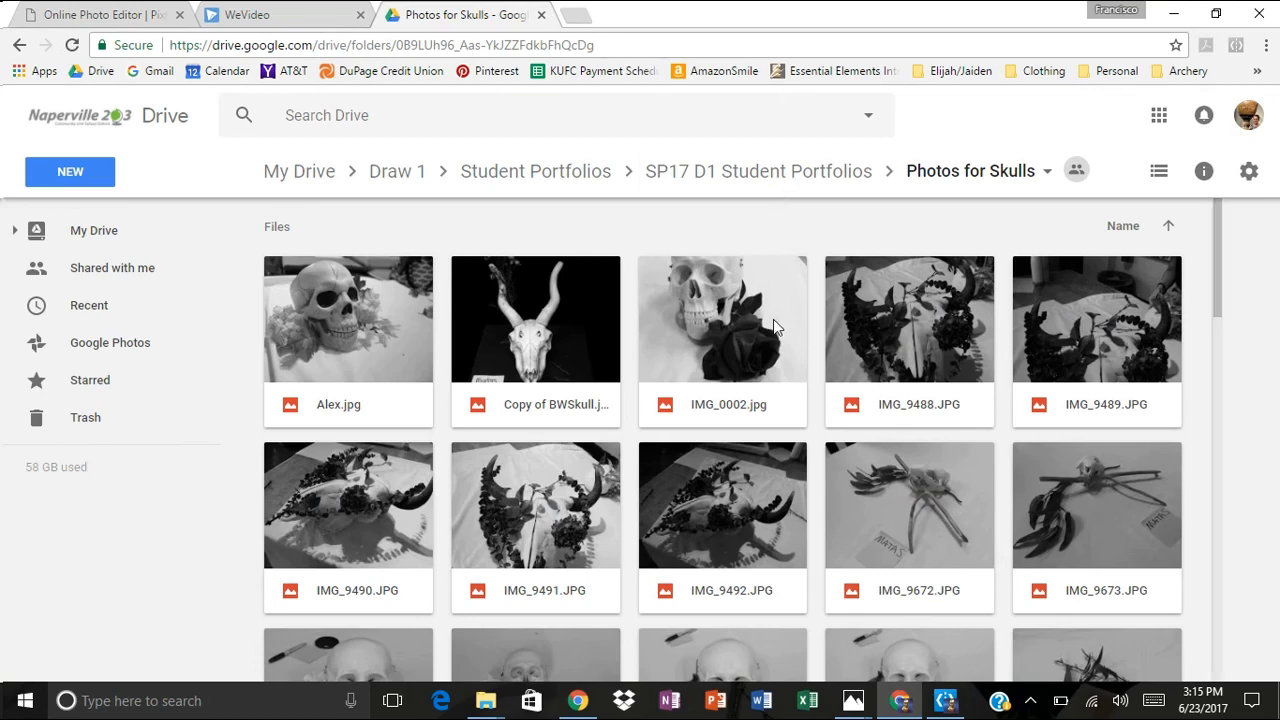
Browse the Photos for Skulls folder and open the Copy of BWSkull.jpg photo
scroll(773, 319, down, 5)
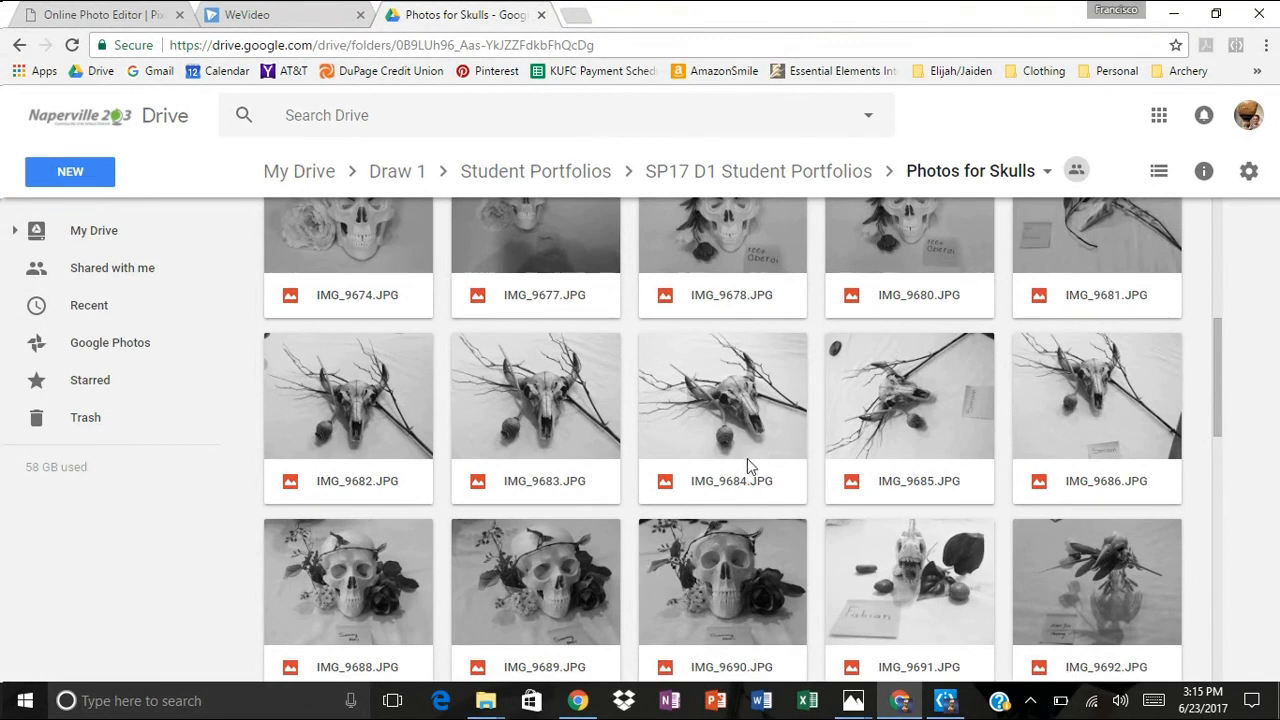
scroll(674, 256, up, 1)
scroll(673, 258, up, 2)
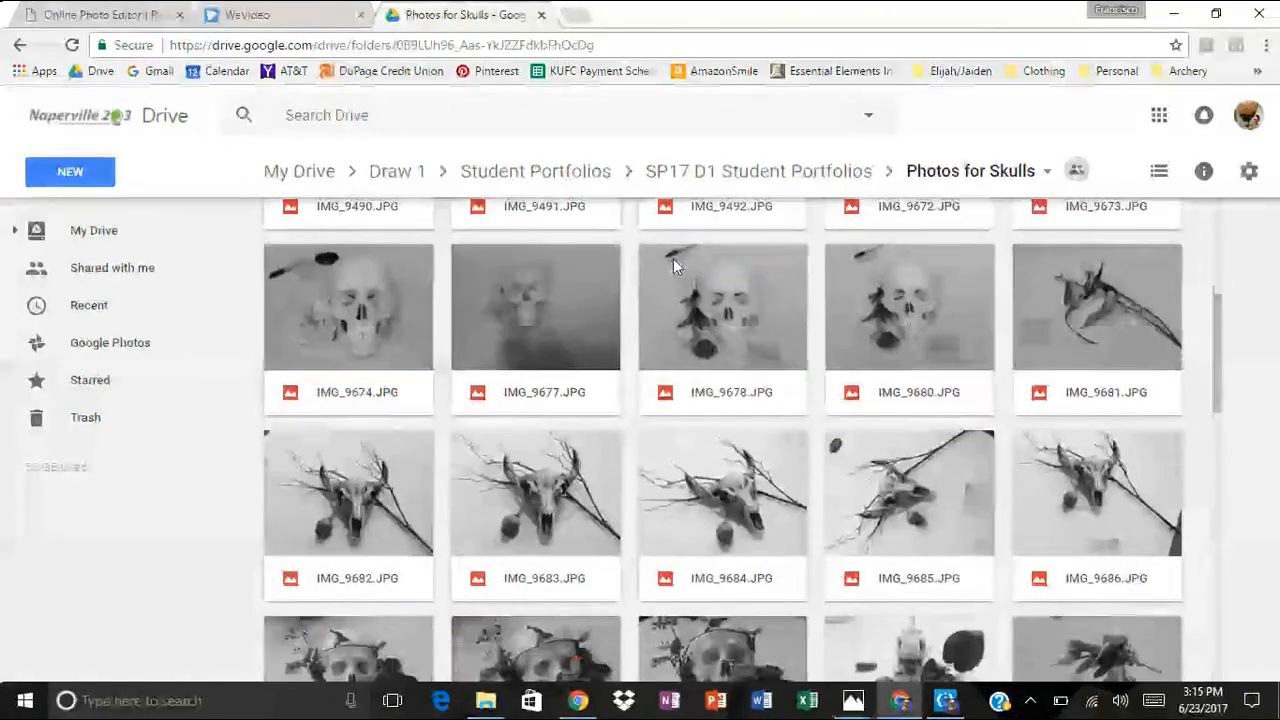
scroll(673, 258, up, 3)
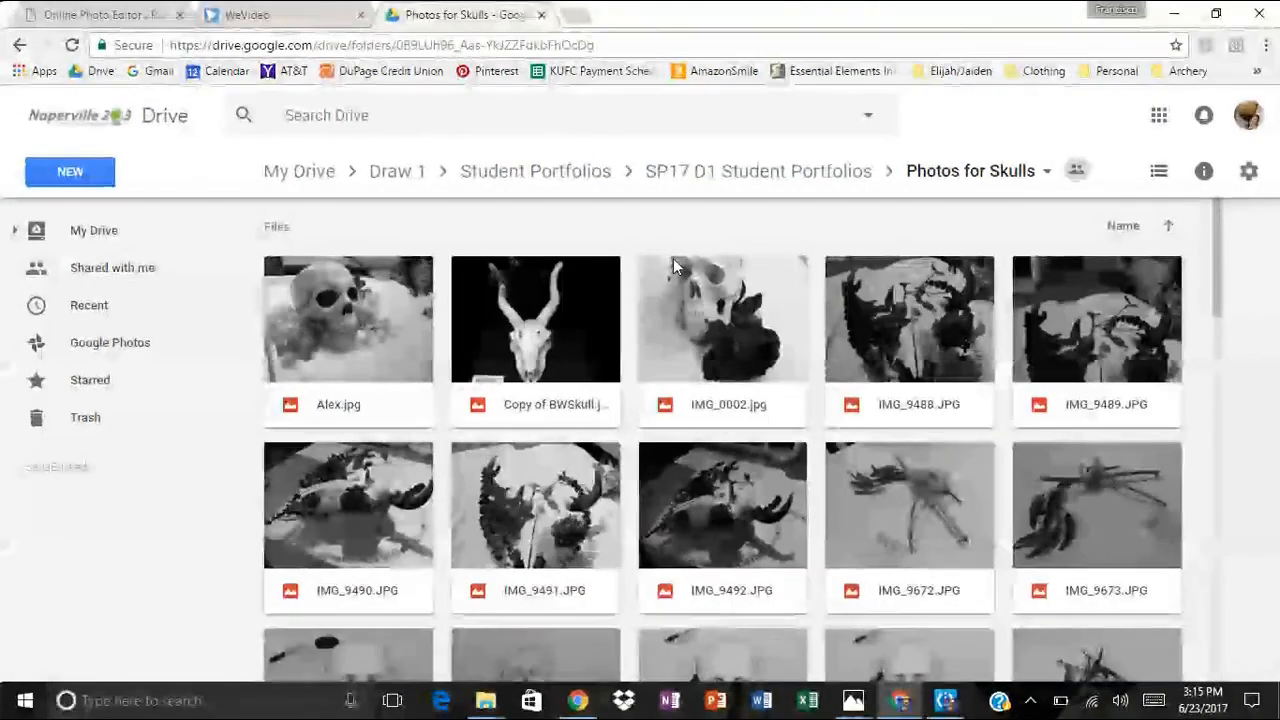
double_click(533, 350)
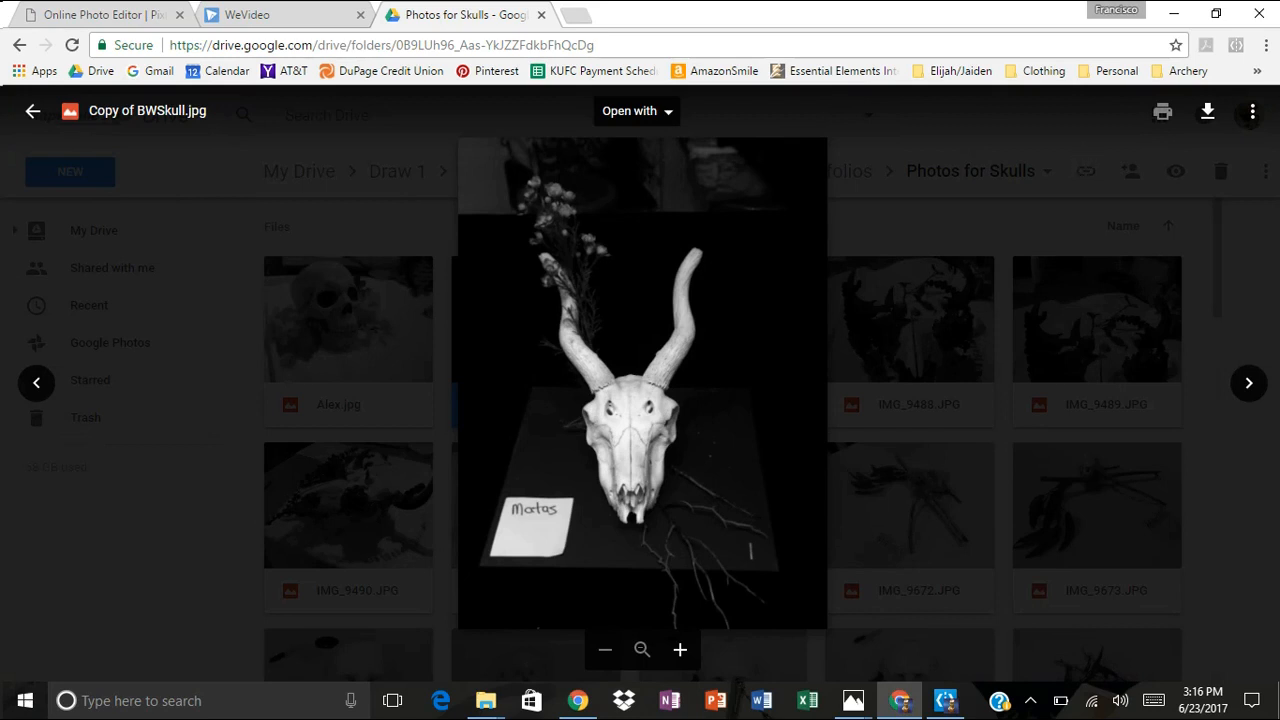
Download Copy of BWSkull.jpg and open the downloaded file in the Photos app
click(1255, 113)
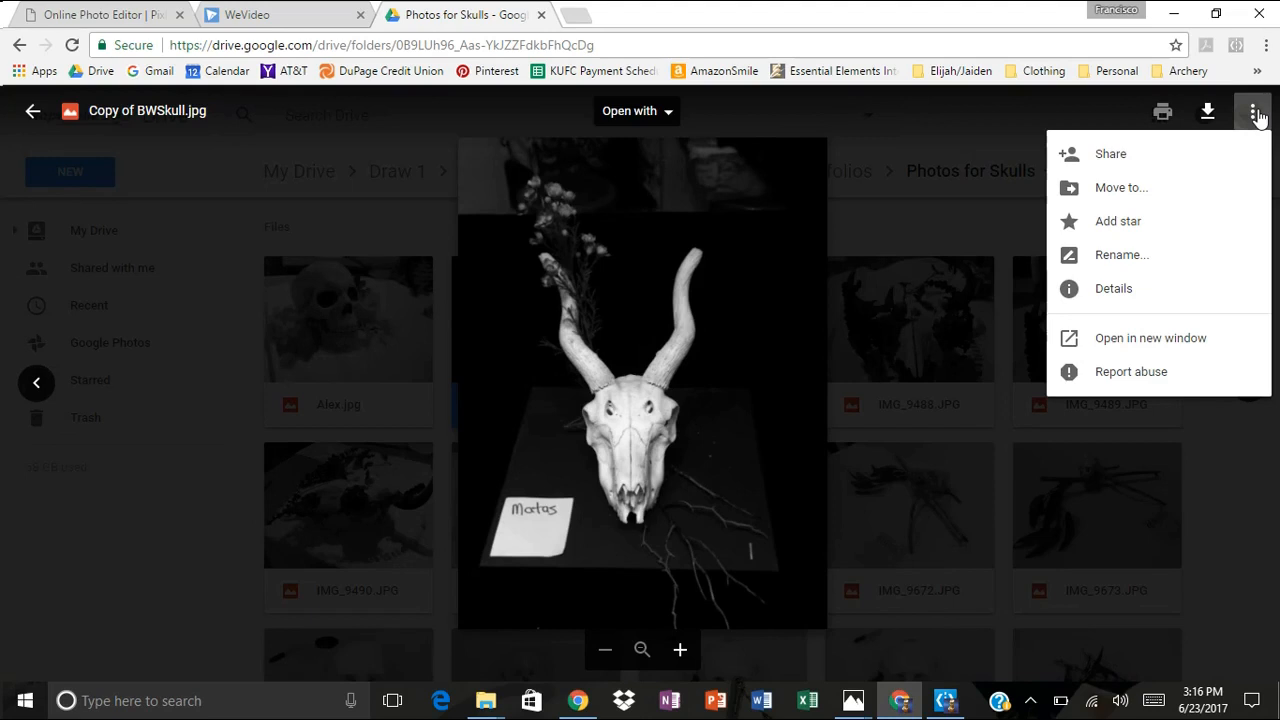
click(1208, 112)
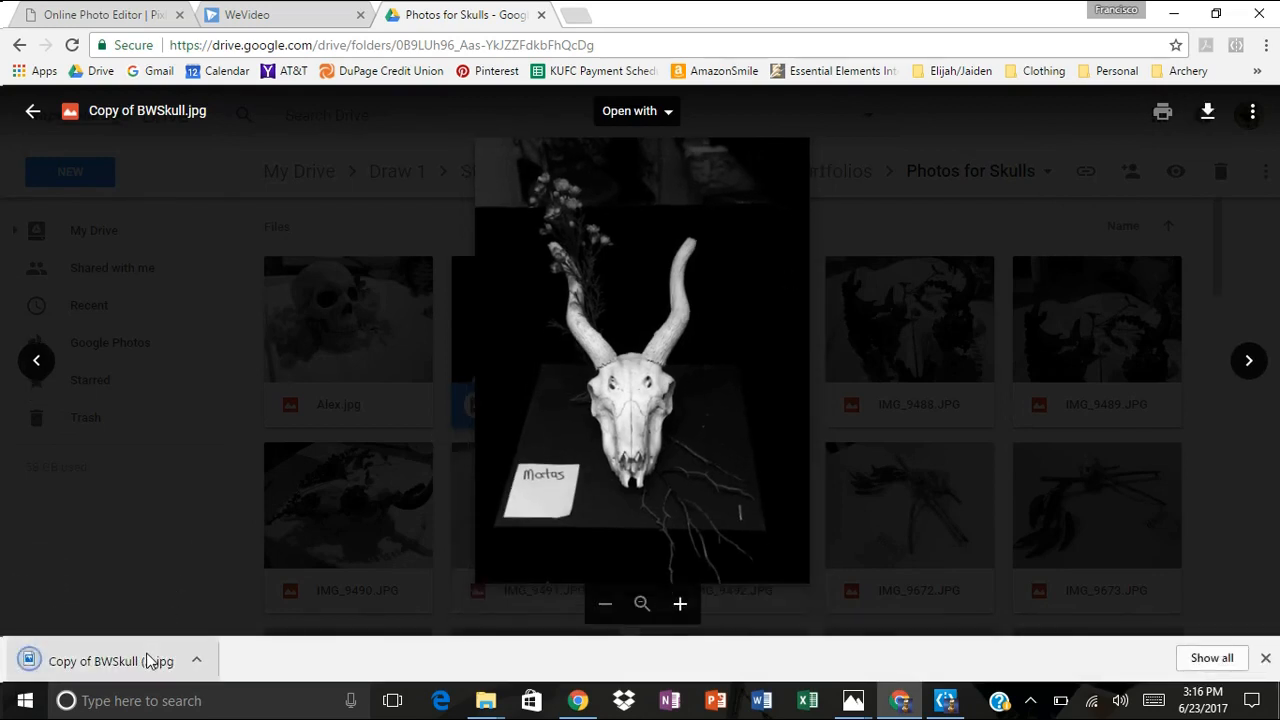
click(141, 664)
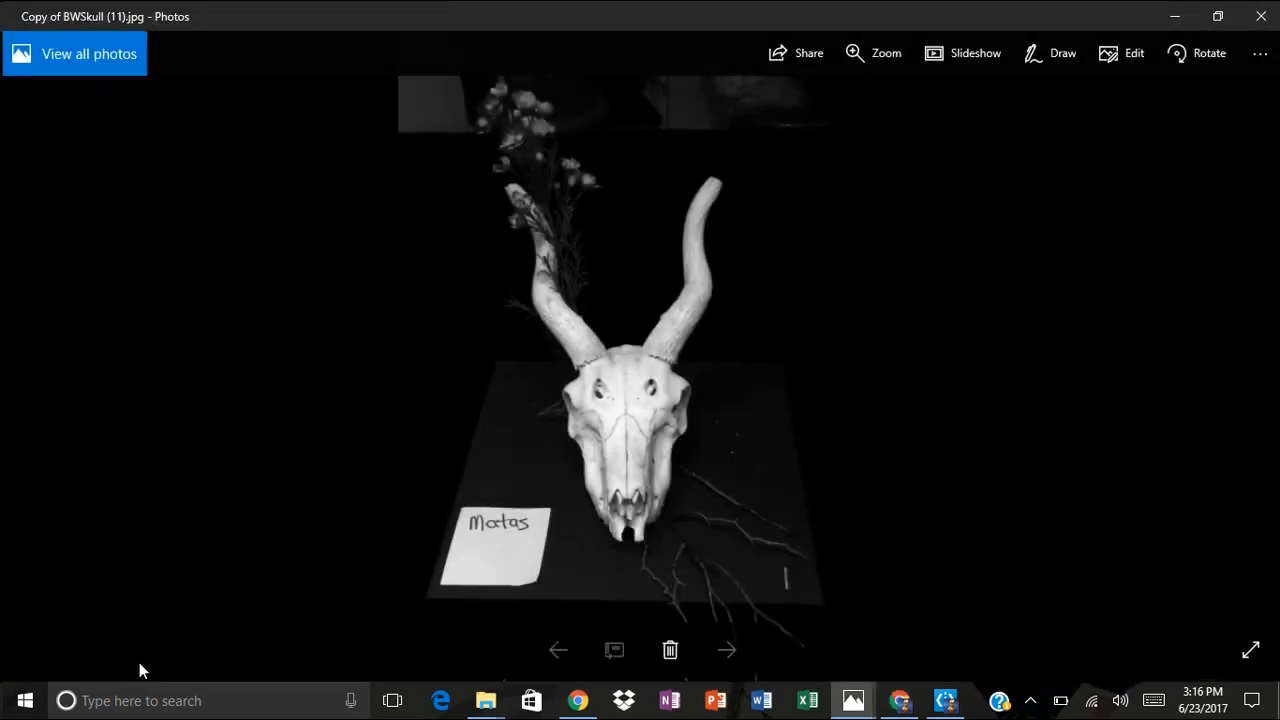
Start editing the photo and set the crop frame's aspect ratio to 7:5
click(1126, 55)
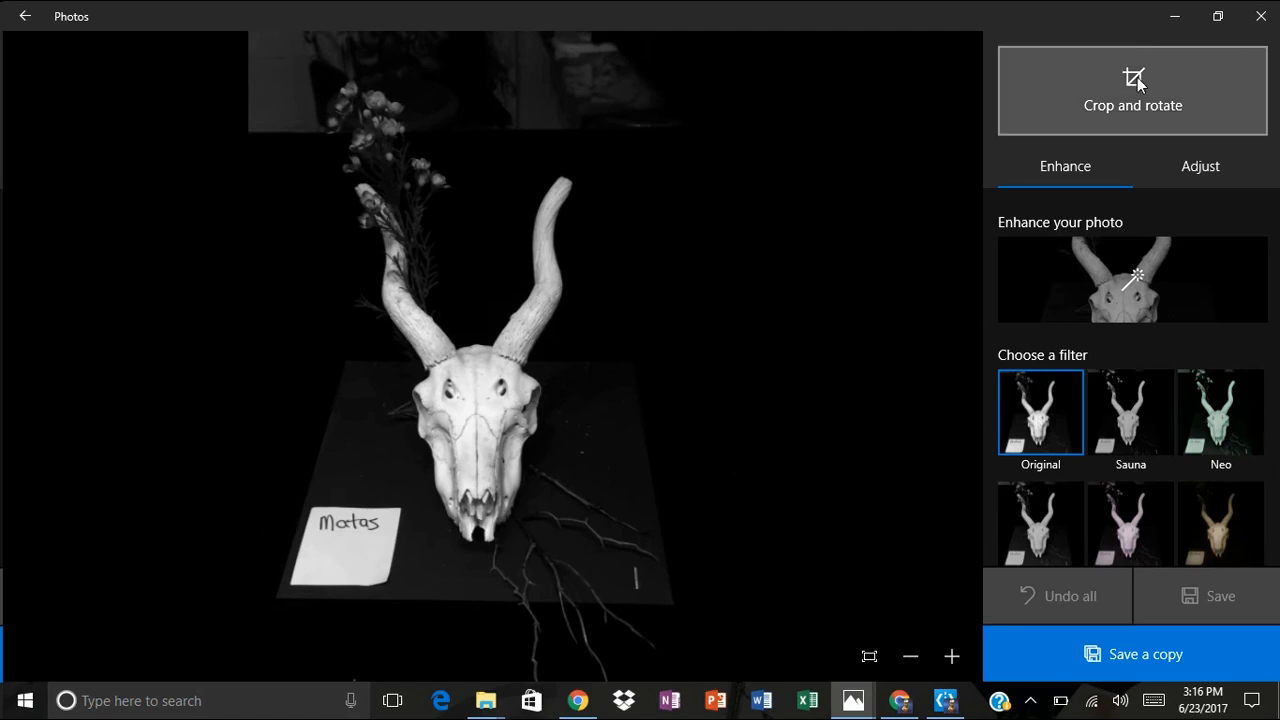
click(1137, 77)
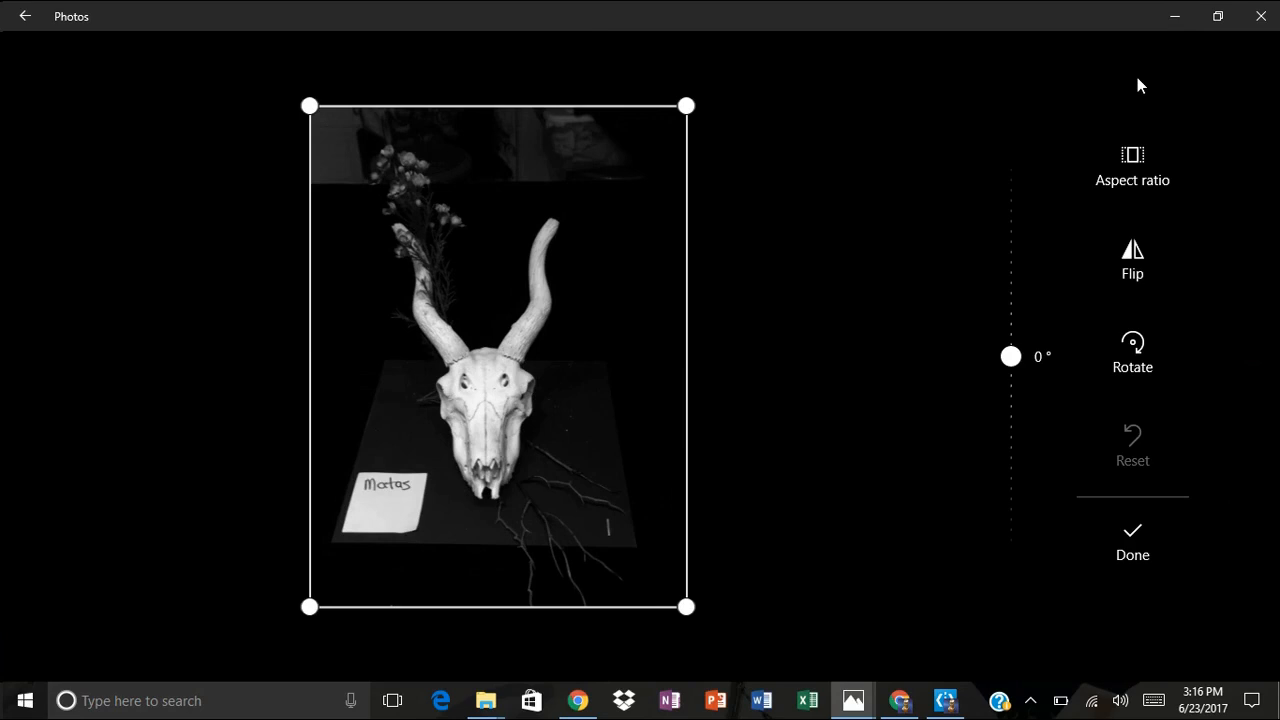
click(1127, 183)
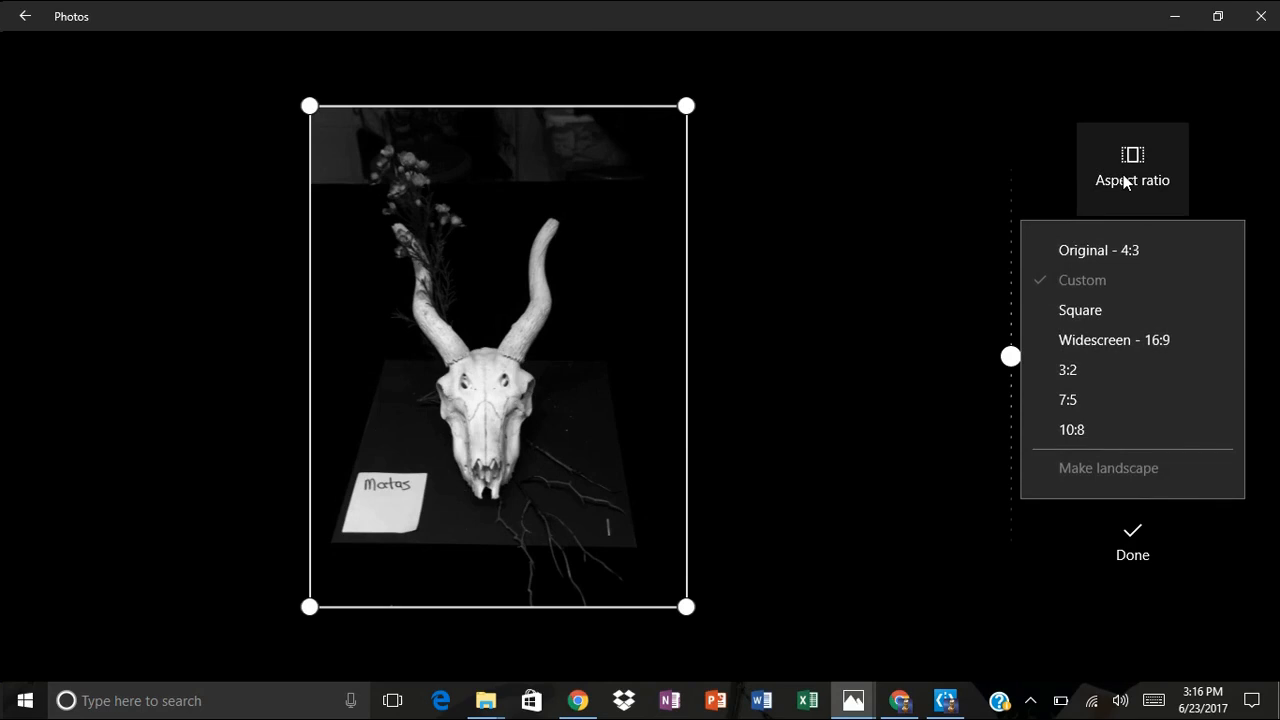
click(1118, 392)
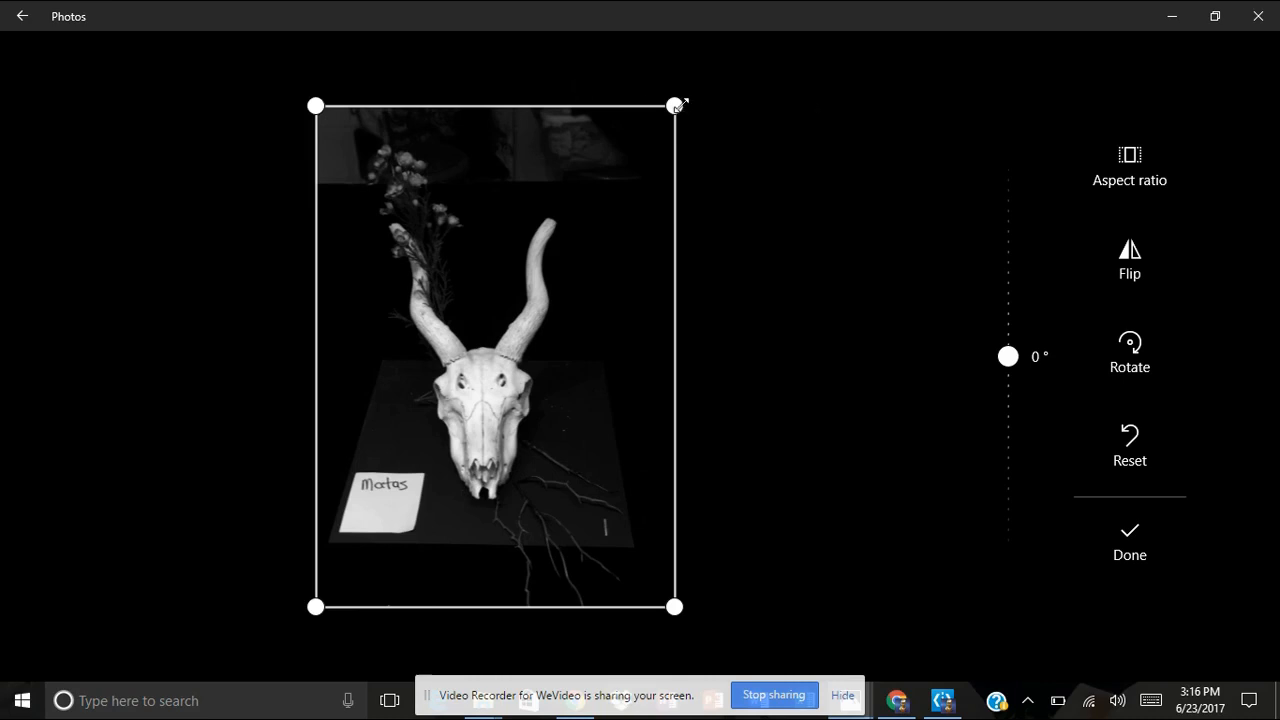
Tighten and reposition the crop around the horned skull, keeping the horns, flowers and name card in frame, and apply it
drag(677, 106, 620, 190)
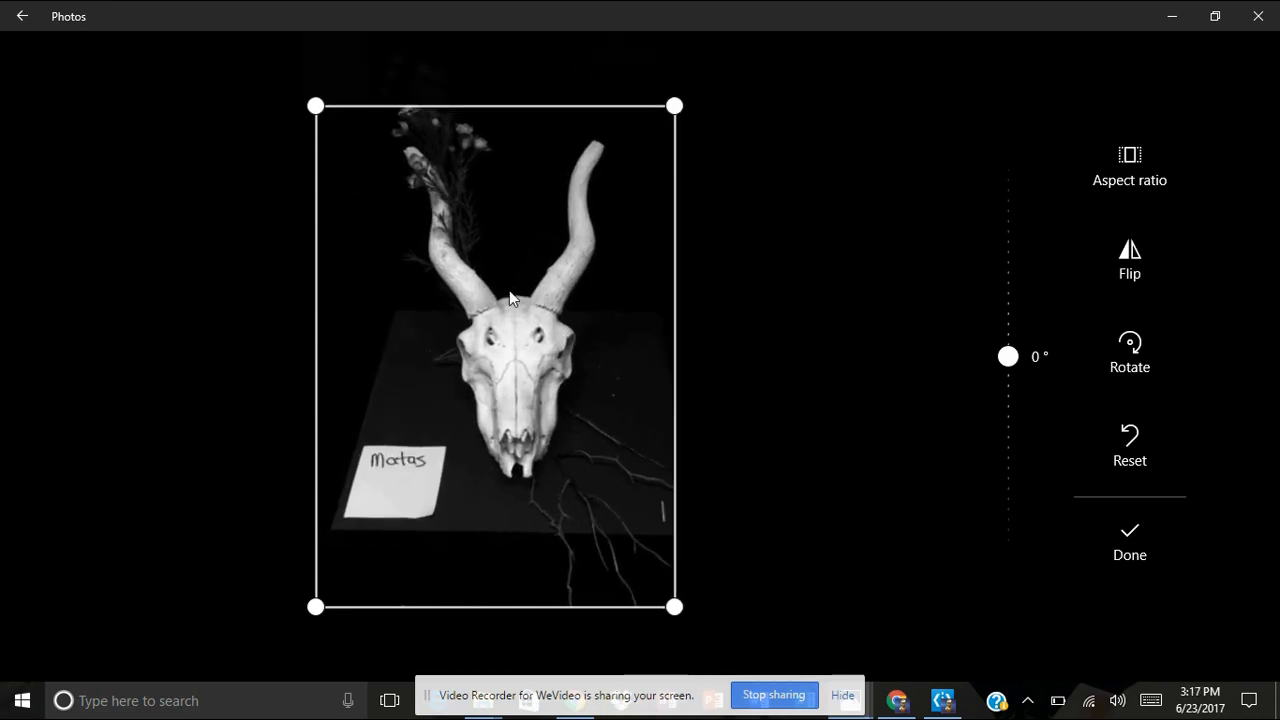
drag(509, 293, 628, 396)
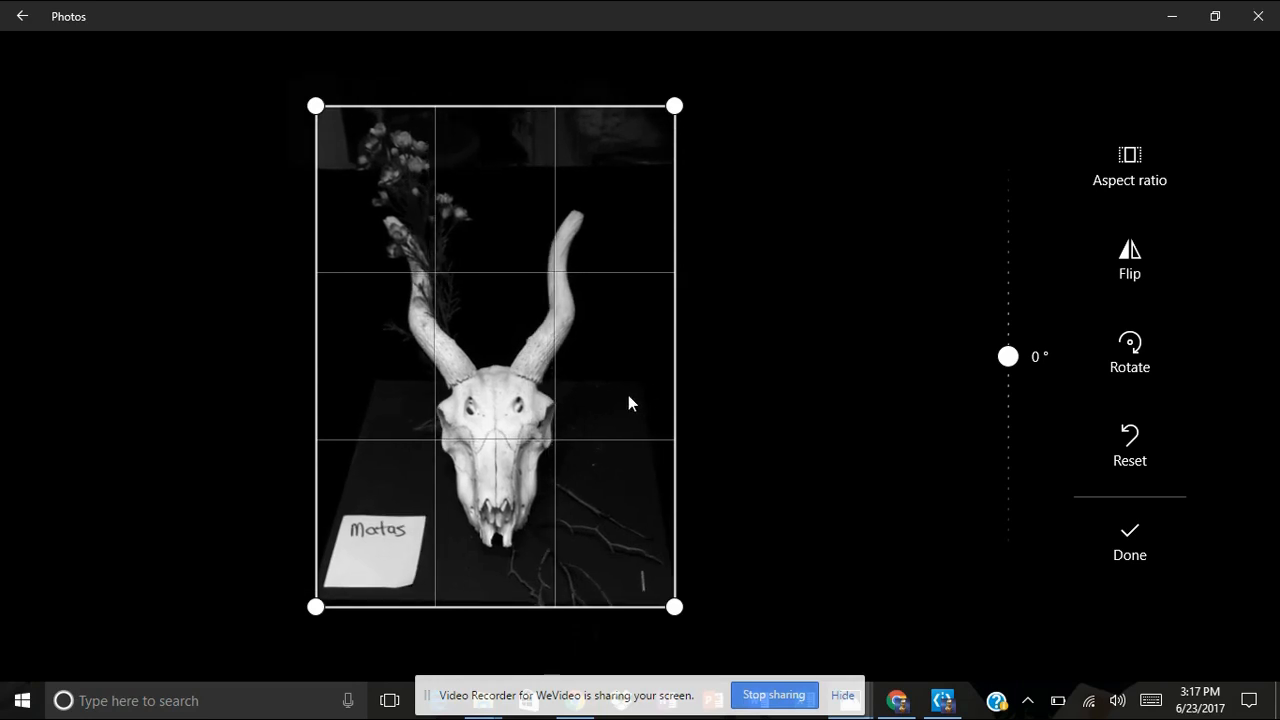
drag(628, 396, 591, 398)
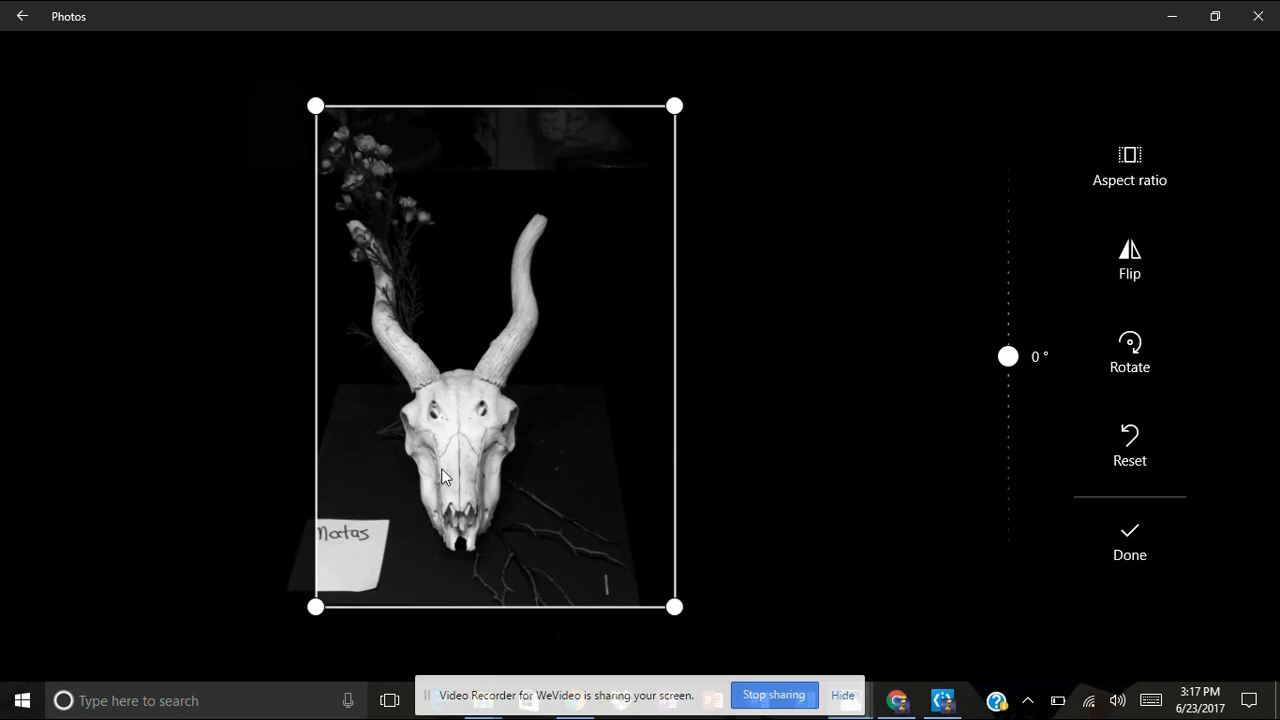
mouse_move(444, 477)
mouse_down()
mouse_move(433, 477)
mouse_move(462, 479)
mouse_up()
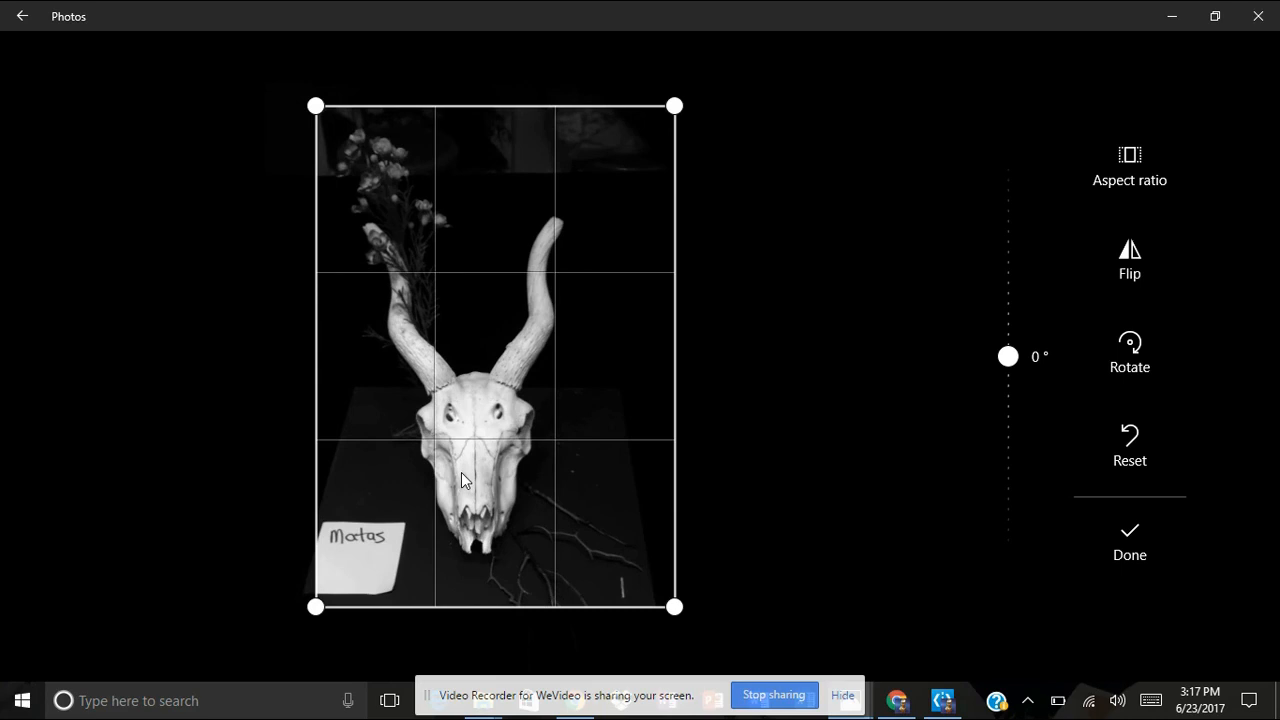
drag(461, 472, 461, 472)
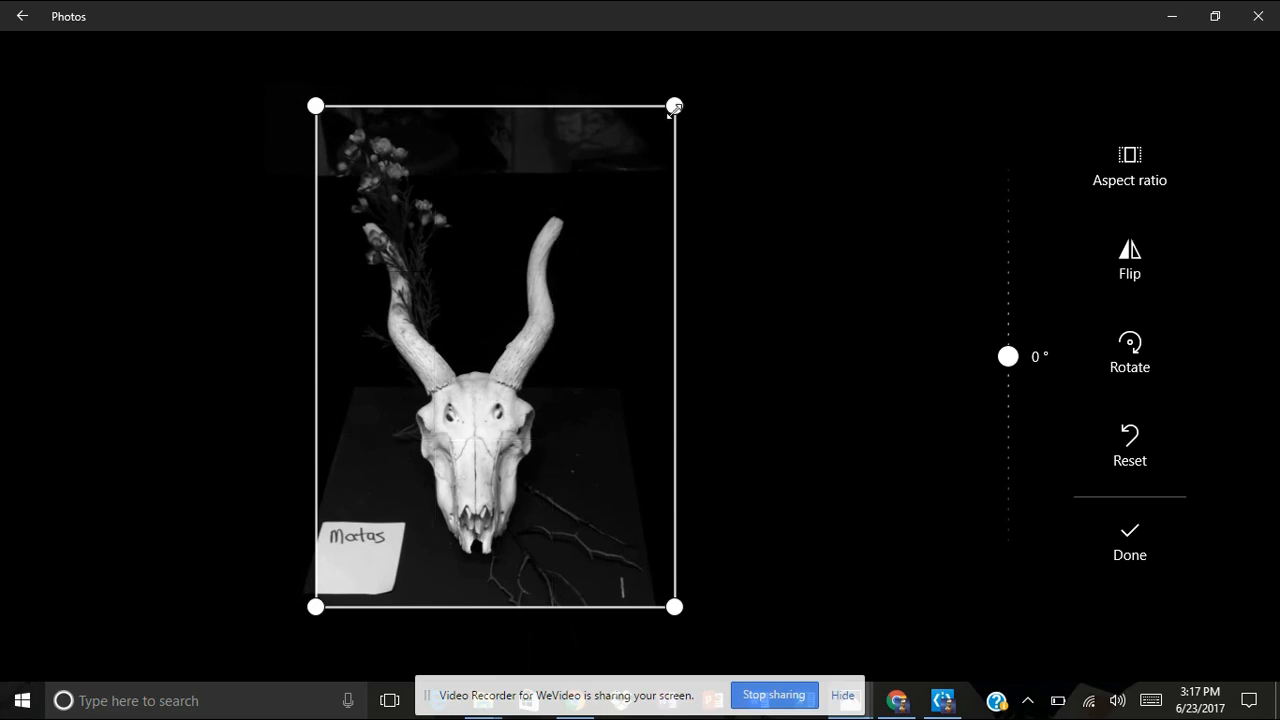
drag(672, 110, 663, 120)
drag(736, 40, 737, 43)
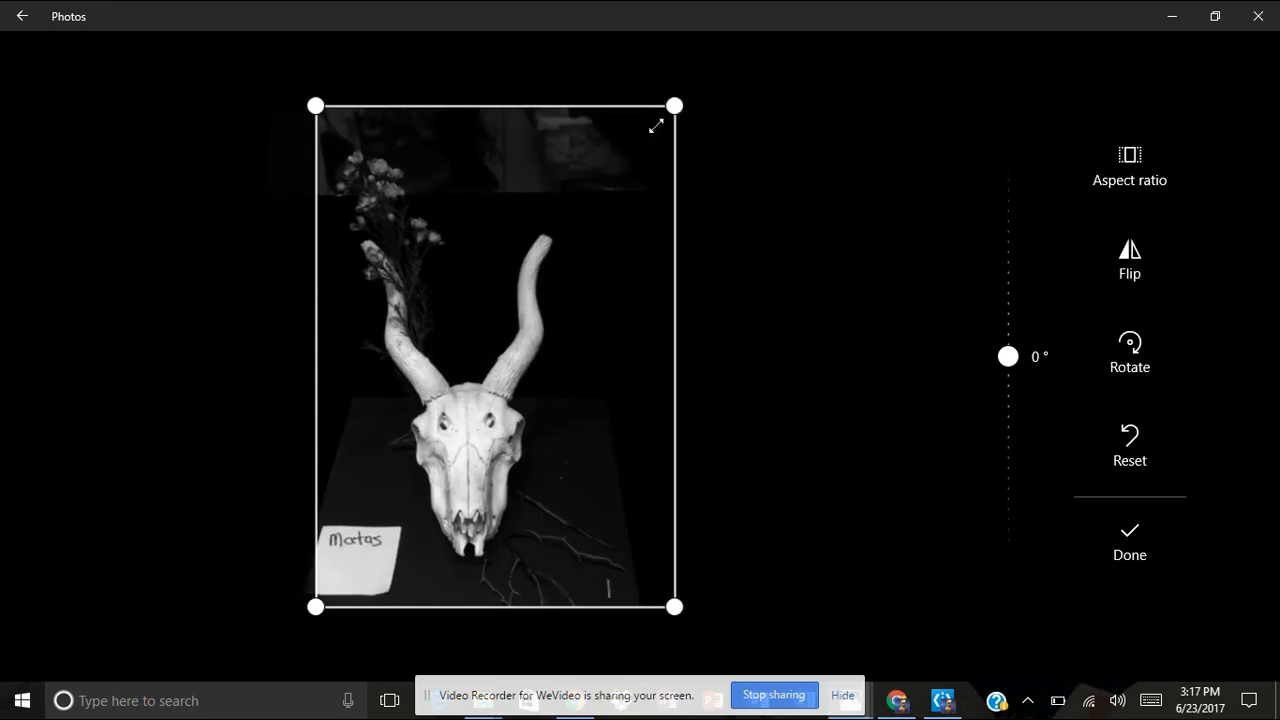
drag(676, 104, 646, 137)
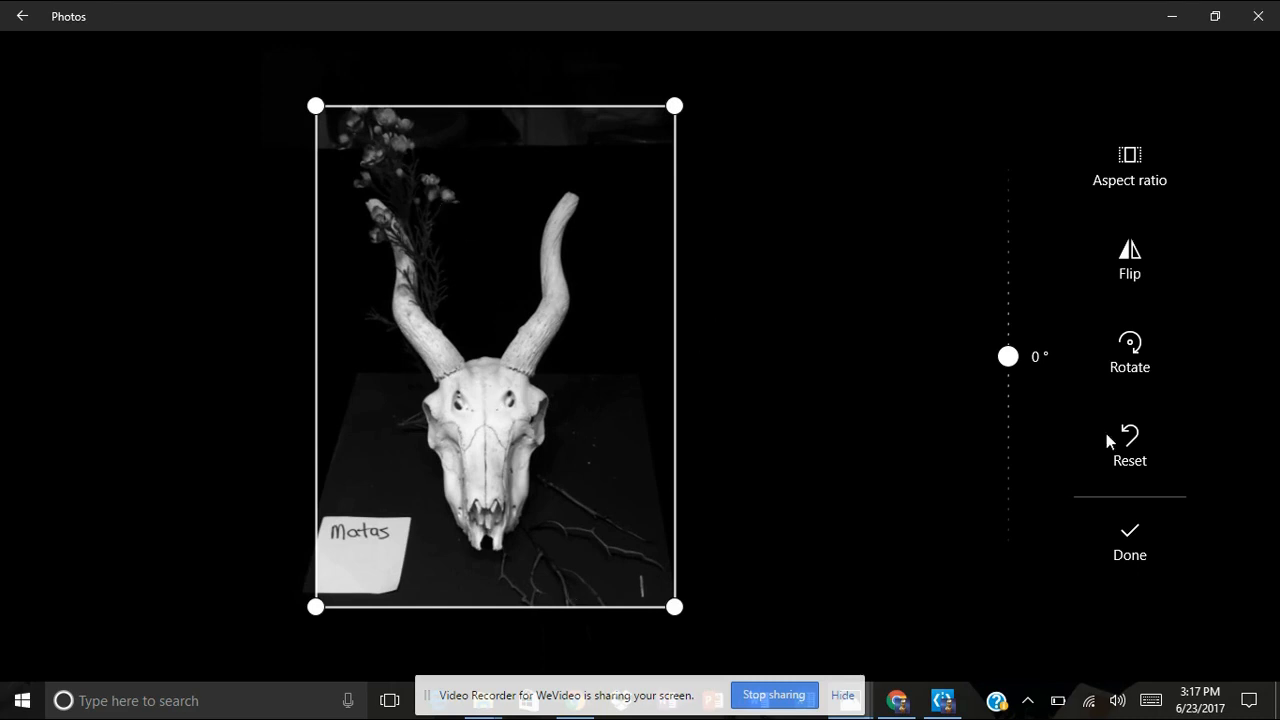
click(1101, 523)
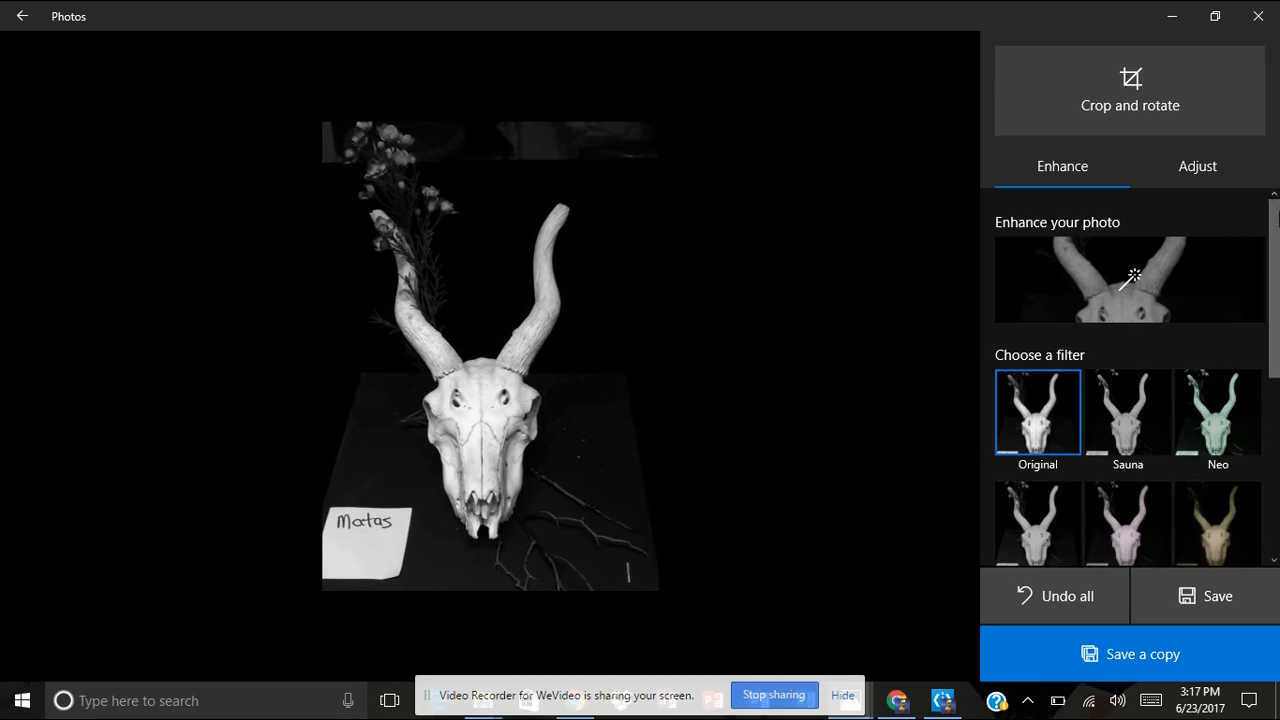
Lower the cropped photo's contrast to roughly halfway between neutral and the minimum
click(1198, 164)
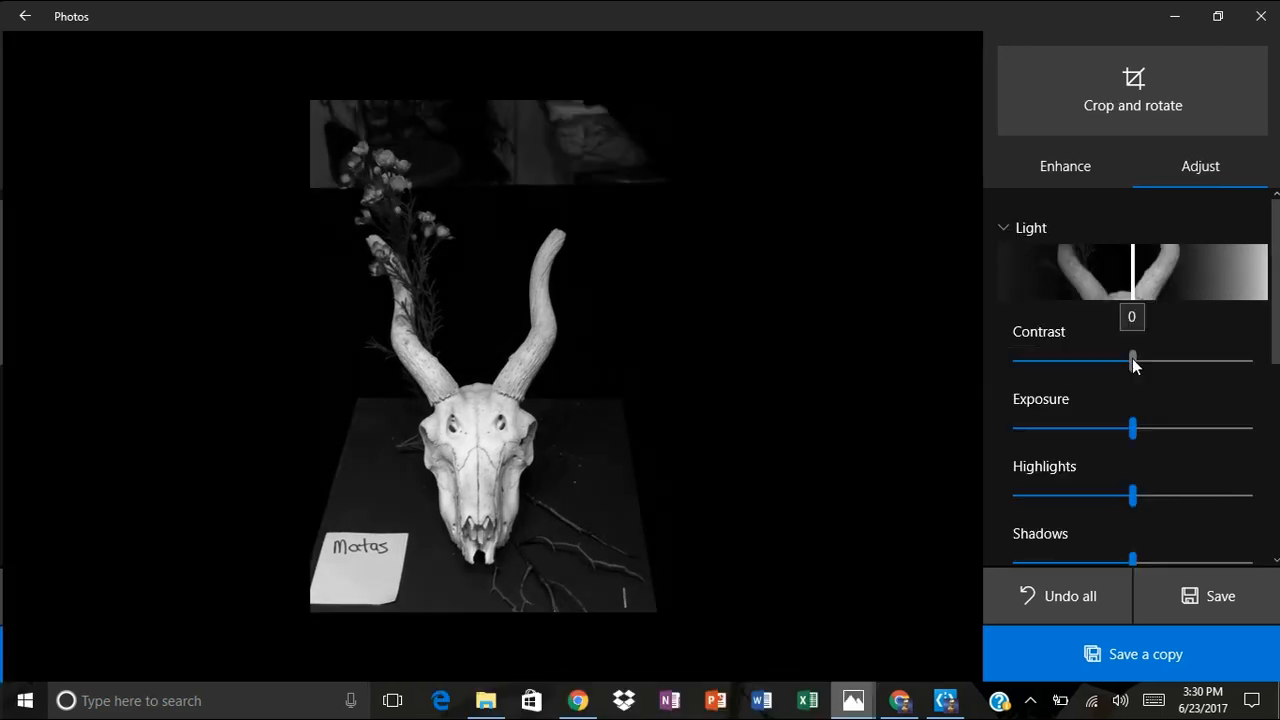
drag(1132, 358, 1021, 389)
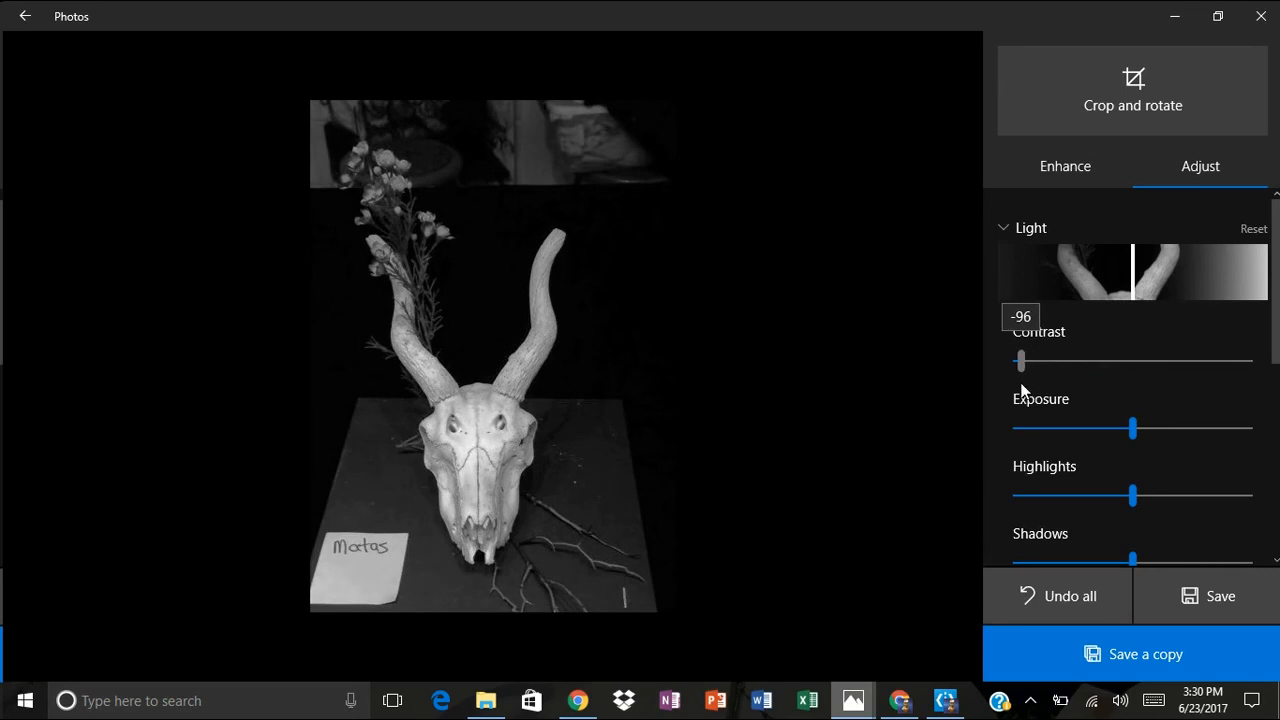
drag(1021, 389, 1022, 389)
drag(1022, 384, 1066, 381)
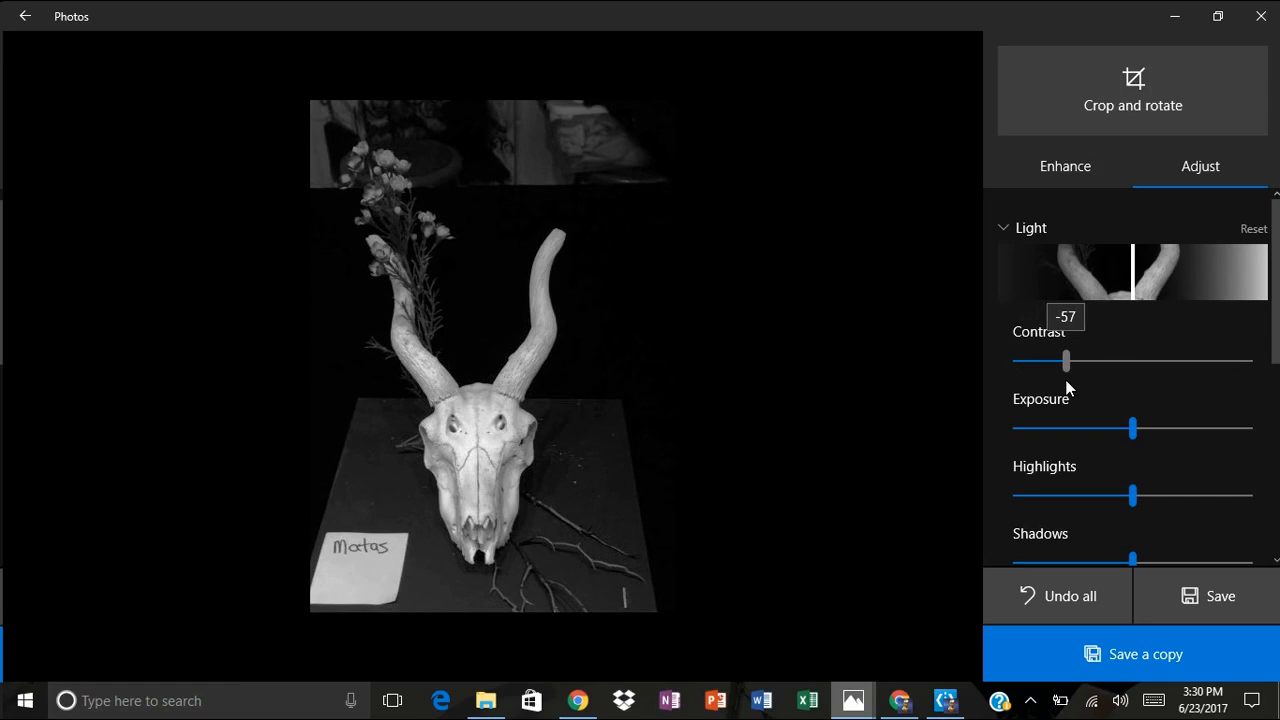
mouse_move(1066, 381)
mouse_down()
mouse_move(1051, 385)
mouse_move(1096, 376)
mouse_move(1078, 375)
mouse_up()
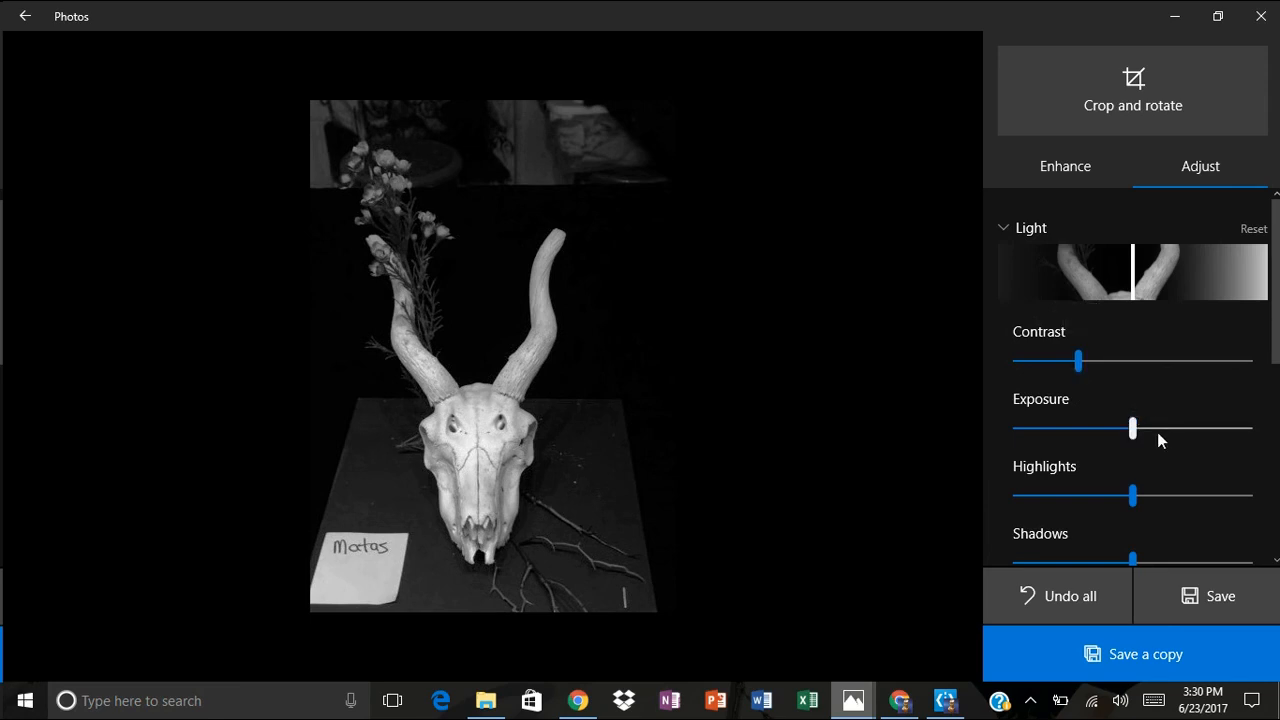
Try a much brighter exposure, bring it down to slightly below neutral, and save the edited photo
drag(1131, 432, 1219, 441)
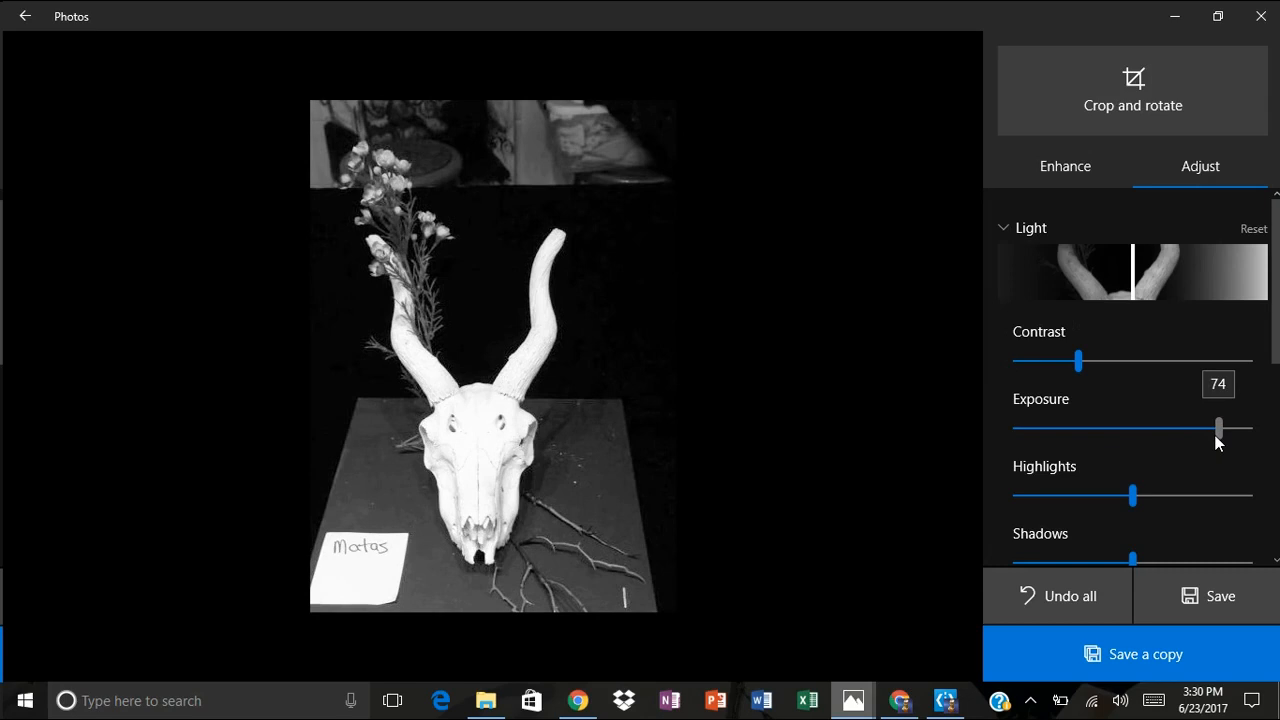
drag(1219, 441, 1098, 578)
click(1204, 612)
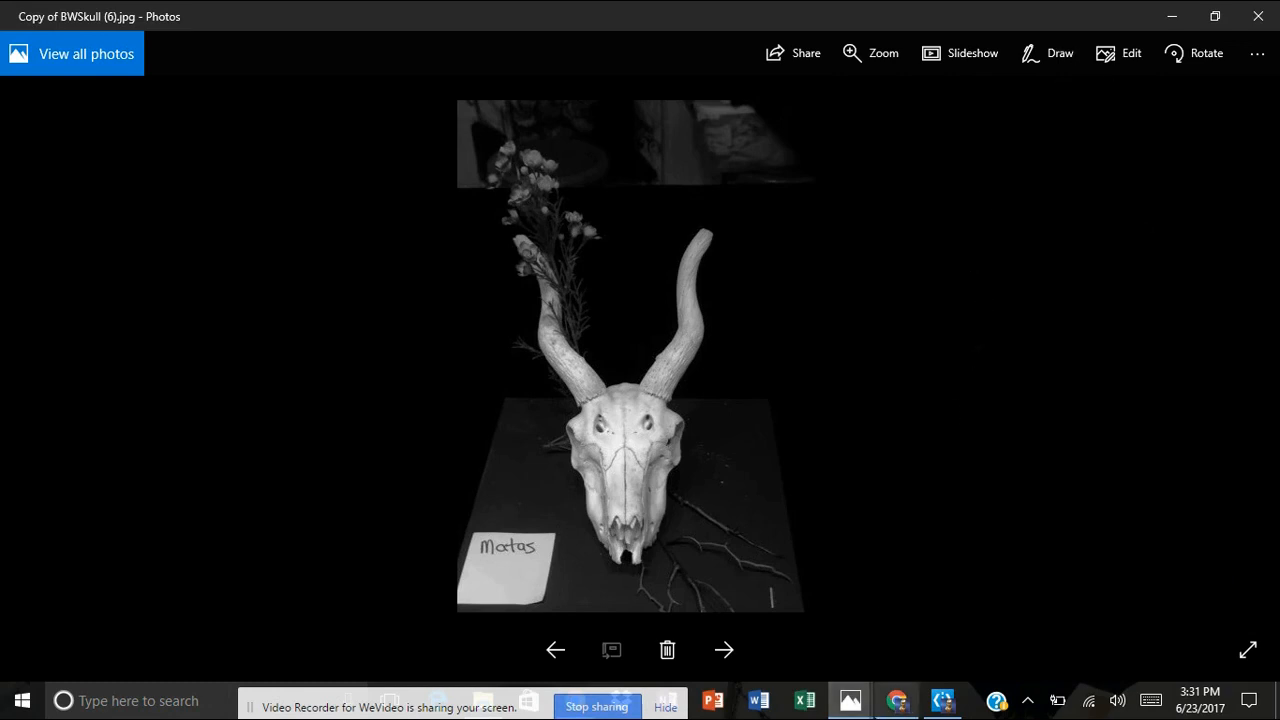
Switch to the Canvas course in Chrome and open the Best Skull Photos assignment that follows Skull Photos
click(897, 700)
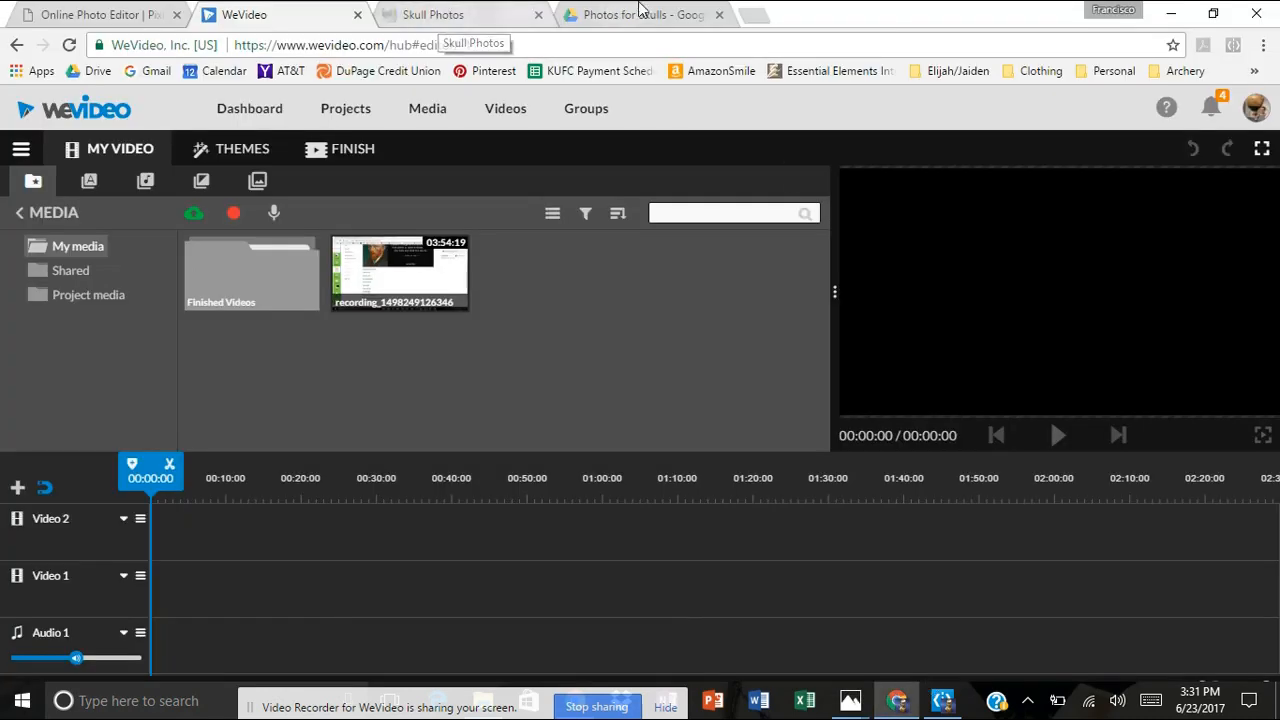
click(479, 17)
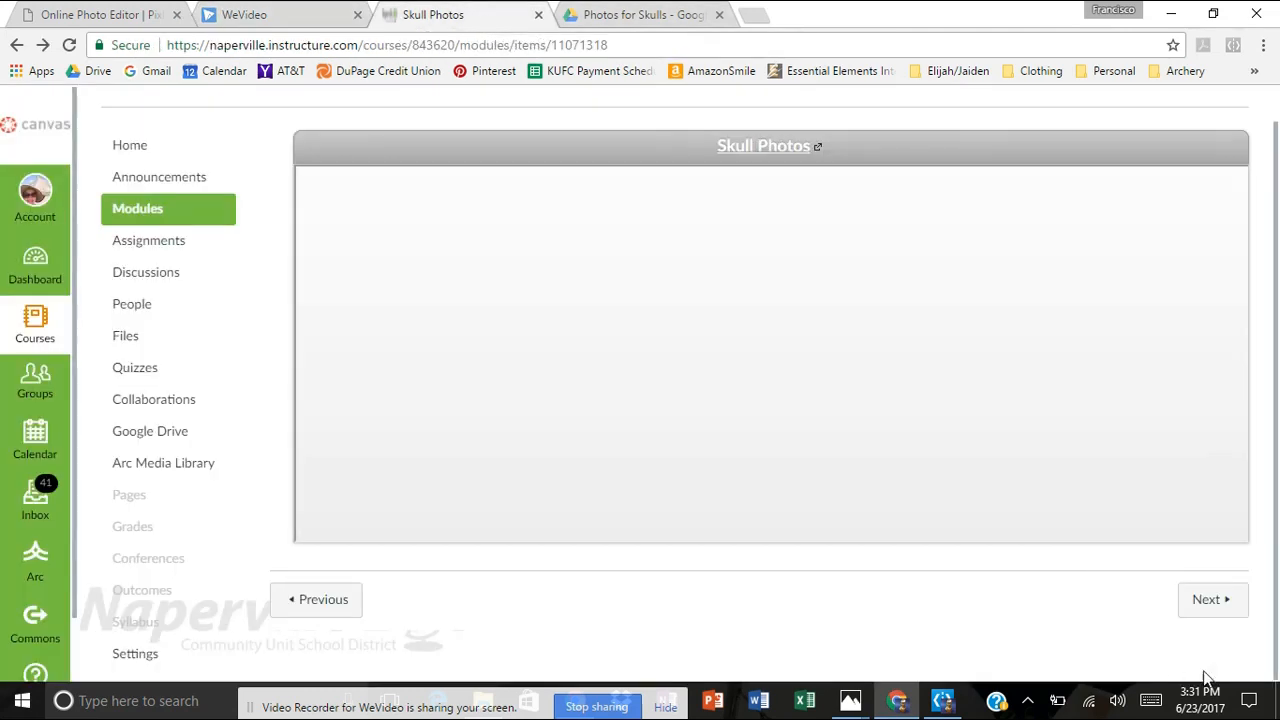
click(1199, 604)
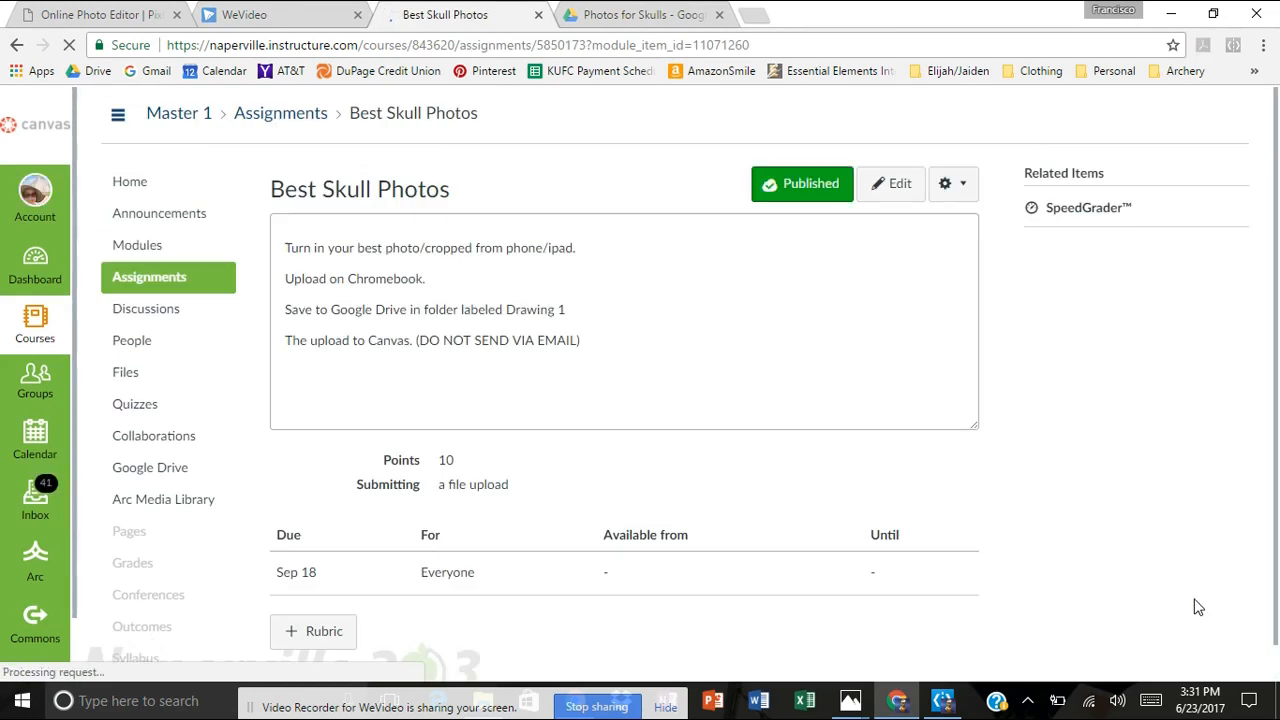